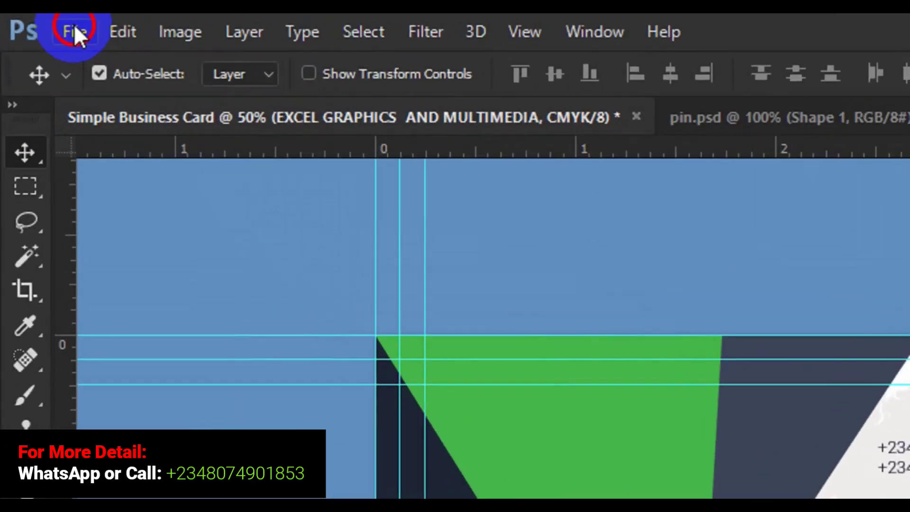
Save the business card to the Desktop as a Photoshop file named Simple Business Card Fornt, with Maximize Compatibility on.
{"action": "left_click", "coordinate": [37, 23]}
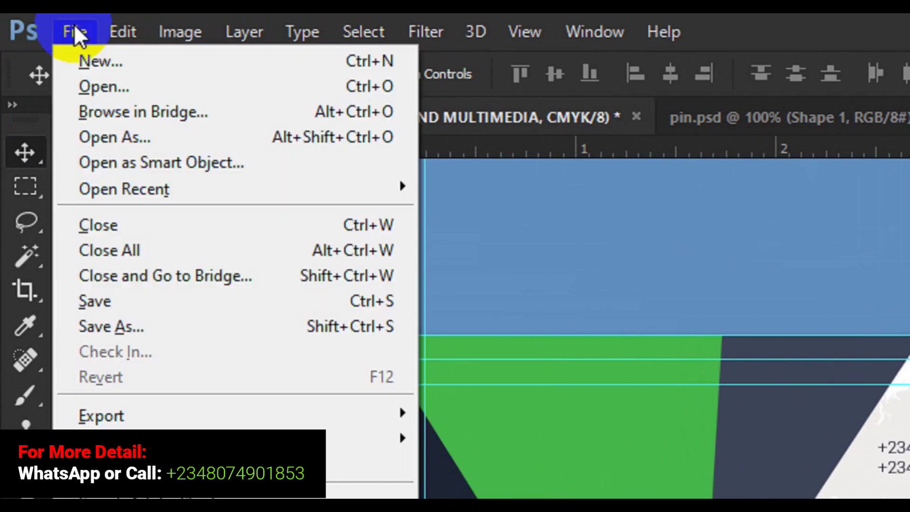
{"action": "left_click", "coordinate": [170, 326]}
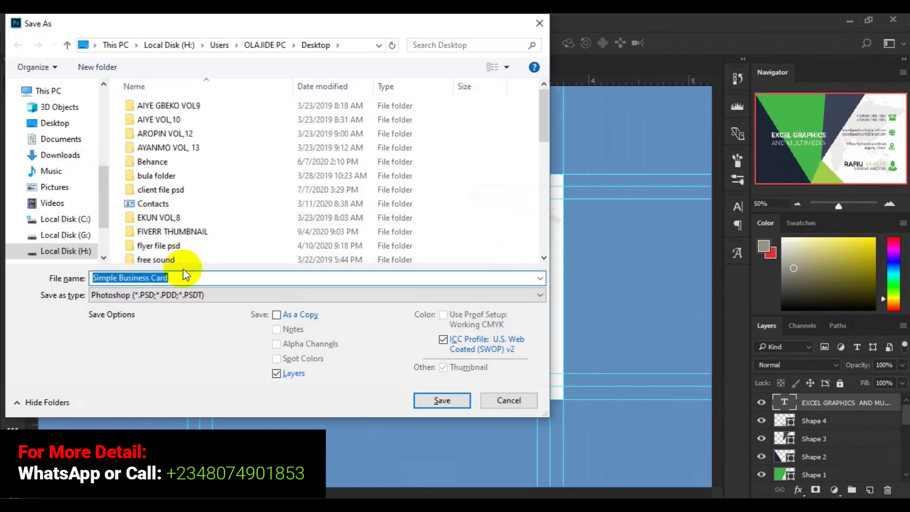
{"action": "left_click", "coordinate": [190, 278]}
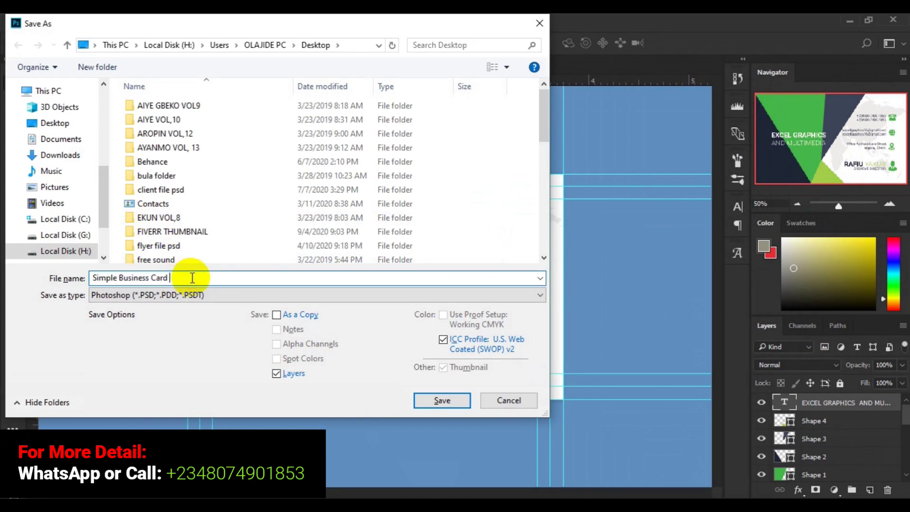
{"action": "type", "text": "Fornt"}
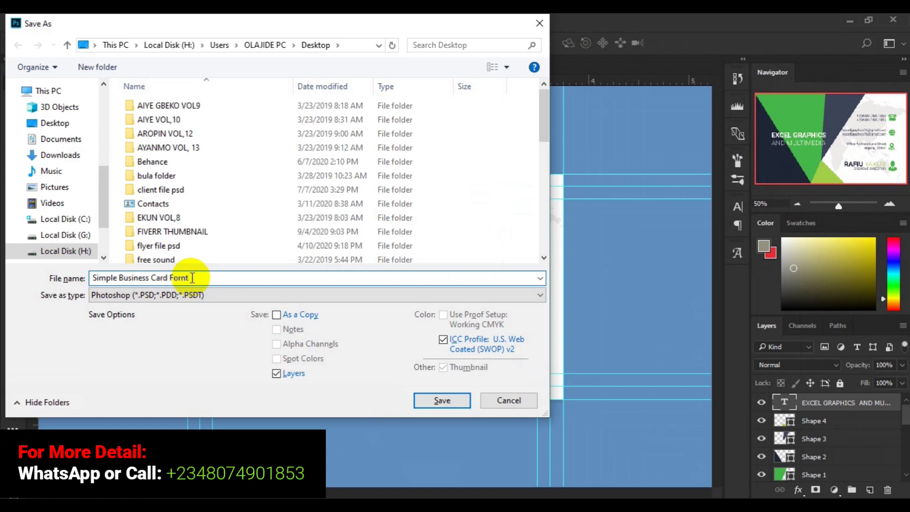
{"action": "left_click", "coordinate": [47, 126]}
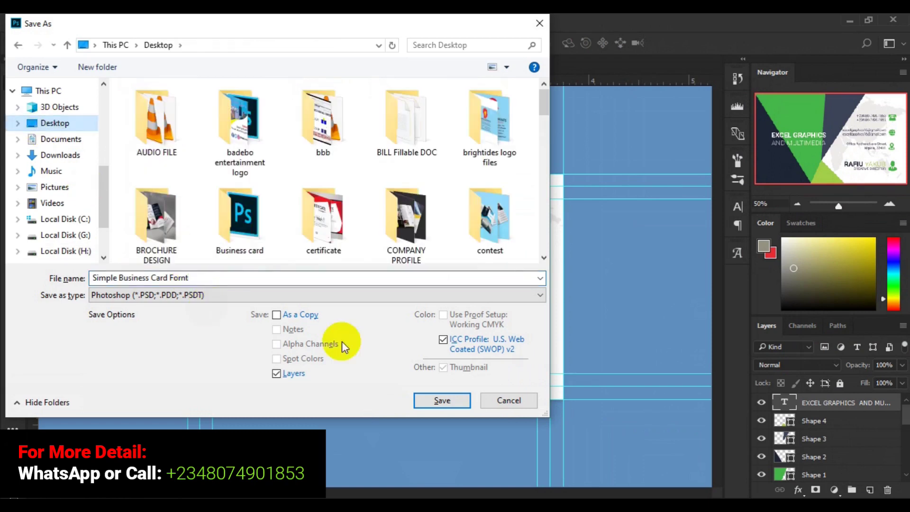
{"action": "left_click", "coordinate": [425, 402]}
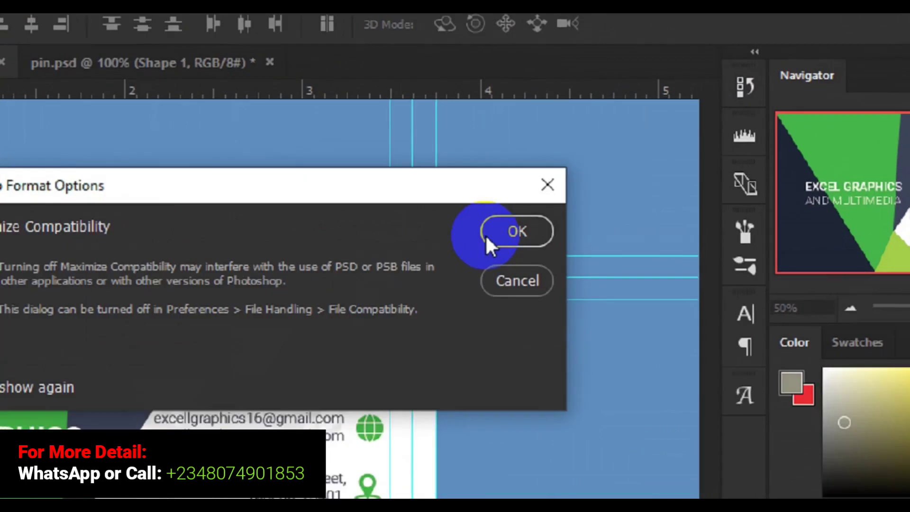
{"action": "left_click", "coordinate": [592, 162]}
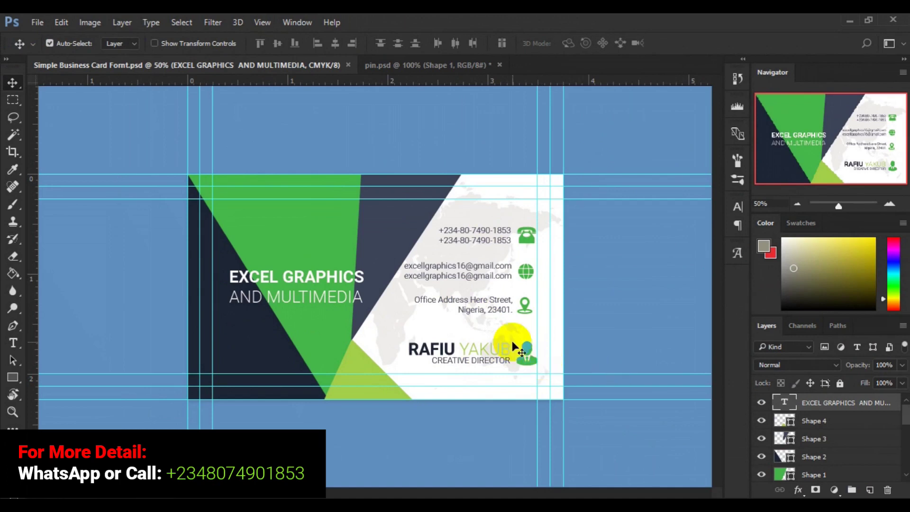
Delete the telephone group, the address and e-mail texts, the Name & Position group and their icons, keeping the world map.
{"action": "left_click", "coordinate": [479, 314]}
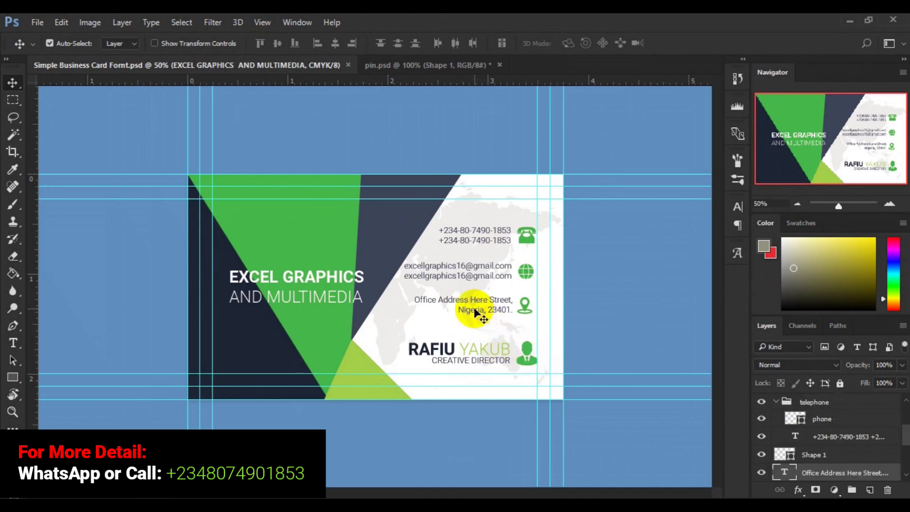
{"action": "left_click", "coordinate": [775, 403]}
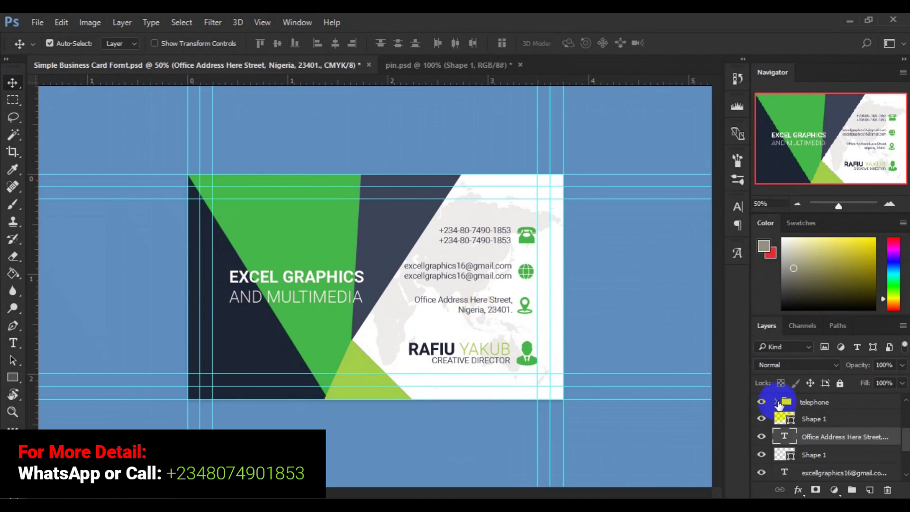
{"action": "left_click", "coordinate": [804, 403]}
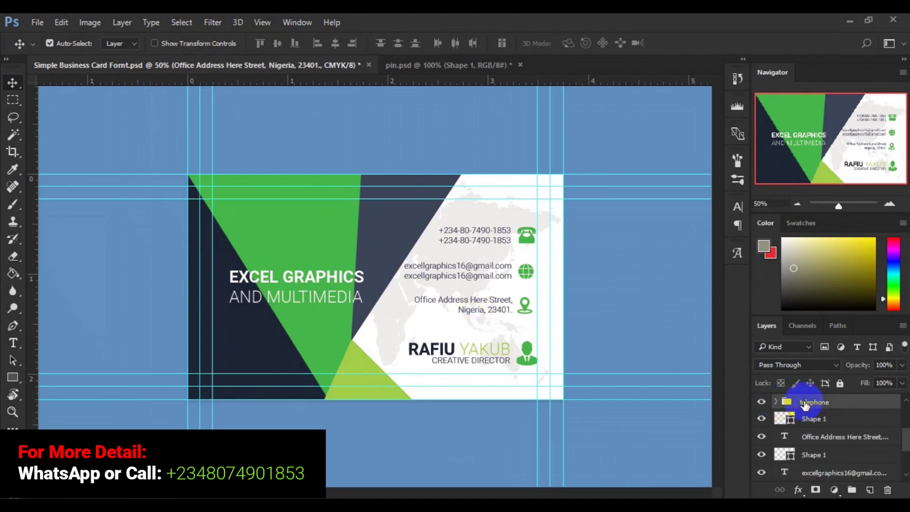
{"action": "scroll", "coordinate": [804, 404], "scroll_direction": "down", "scroll_amount": 1}
{"action": "left_click", "coordinate": [804, 404]}
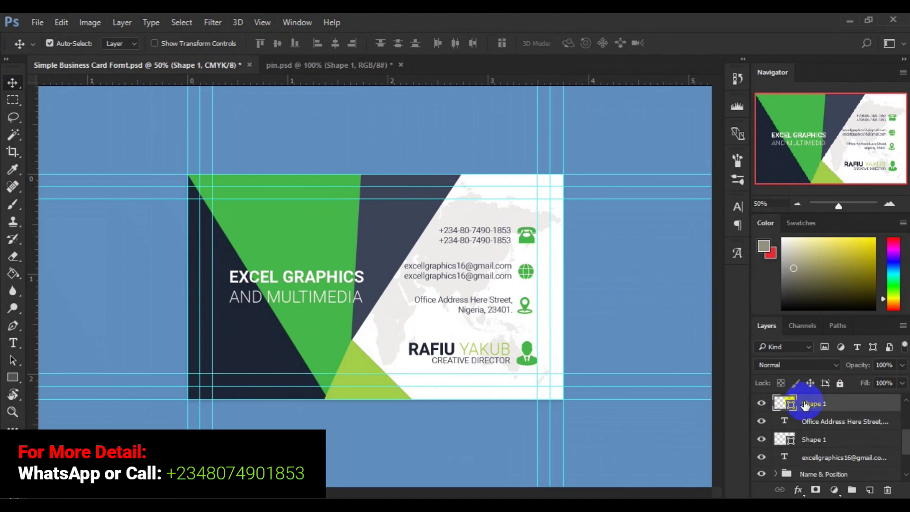
{"action": "key", "text": "Delete"}
{"action": "key", "text": "Delete"}
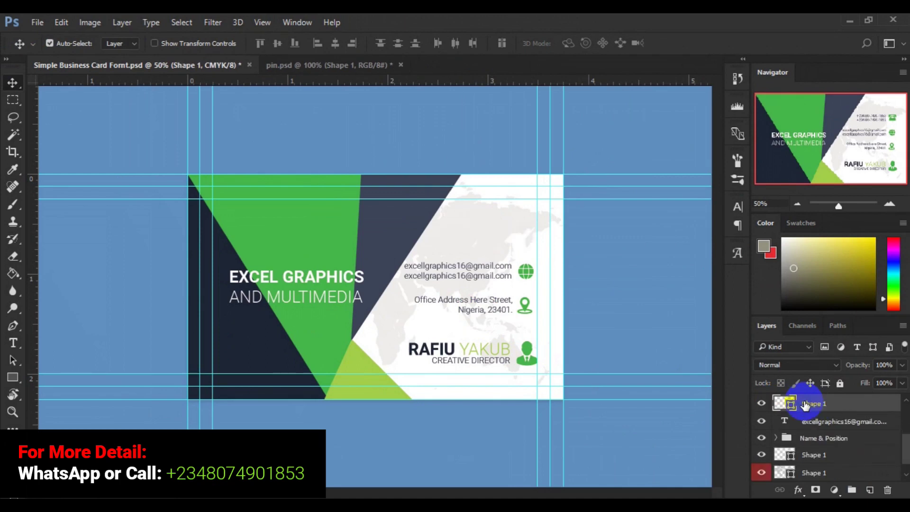
{"action": "key", "text": "Delete"}
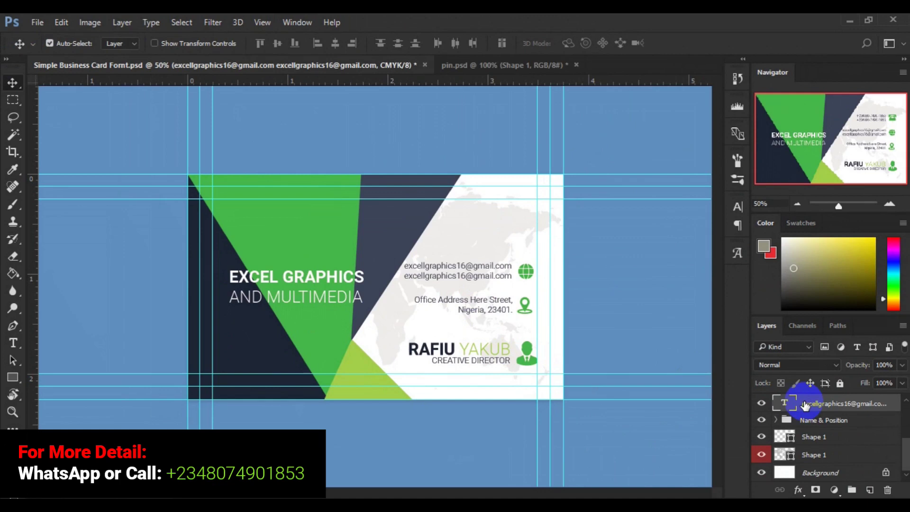
{"action": "key", "text": "Delete"}
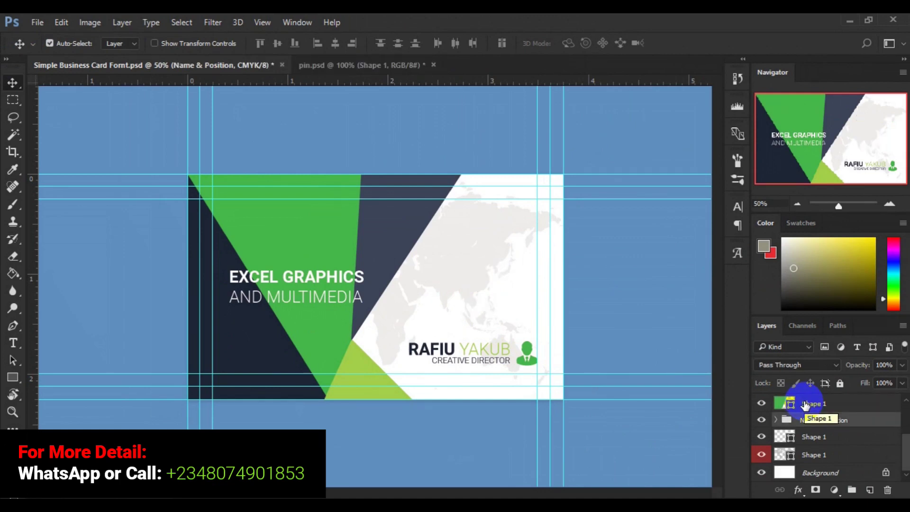
{"action": "key", "text": "Delete"}
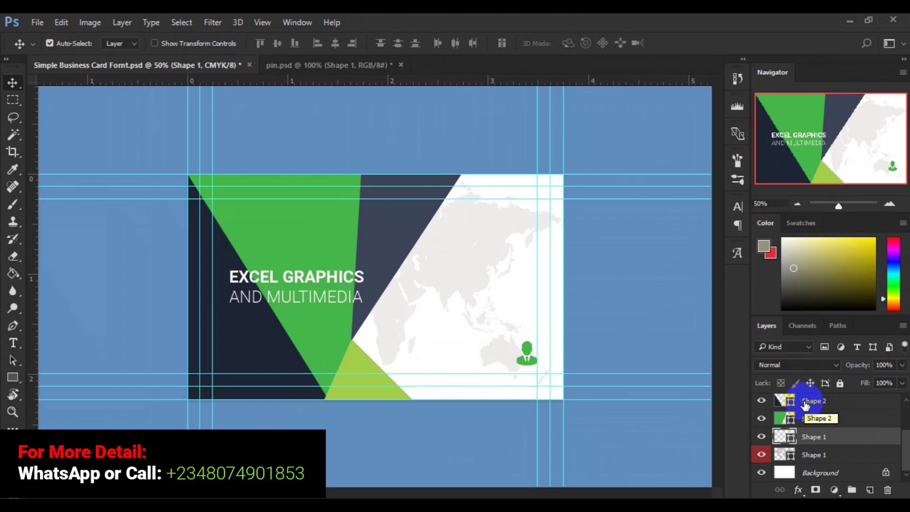
{"action": "key", "text": "Delete"}
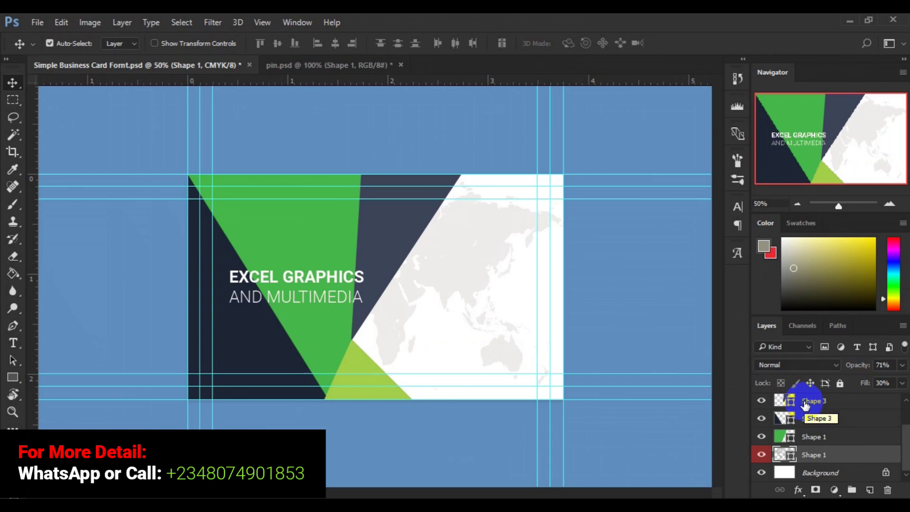
Recolour the whole EXCEL GRAPHICS AND MULTIMEDIA text green (45b649), sampled from the card's large green shape.
{"action": "left_click", "coordinate": [299, 282]}
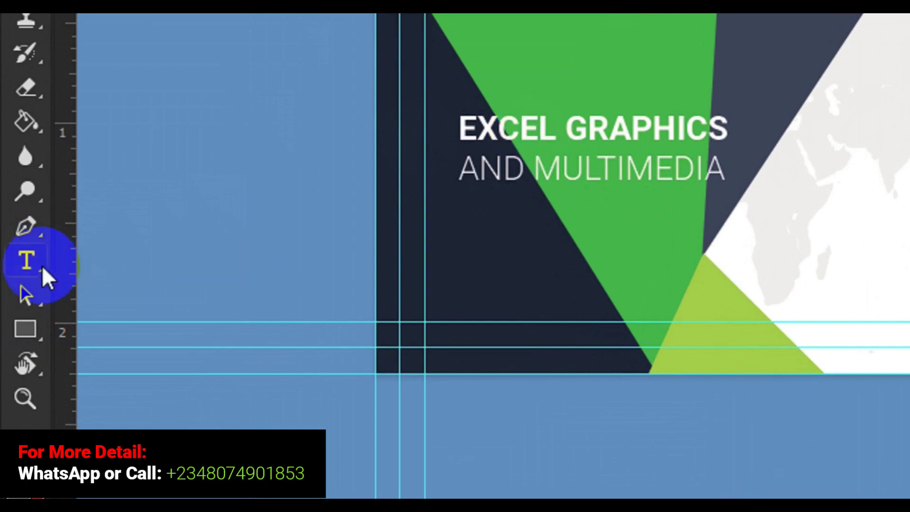
{"action": "left_click", "coordinate": [26, 266]}
{"action": "left_click", "coordinate": [546, 141]}
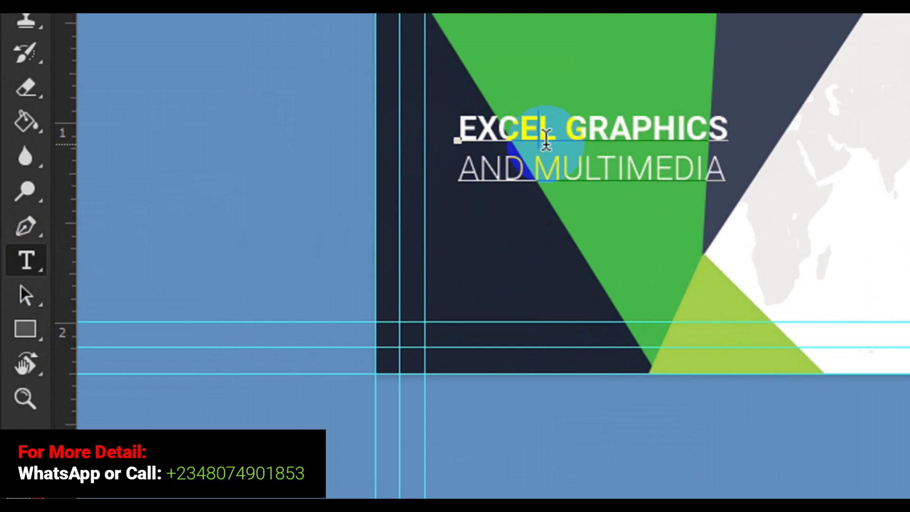
{"action": "key", "text": "Home"}
{"action": "key", "text": "ctrl+a"}
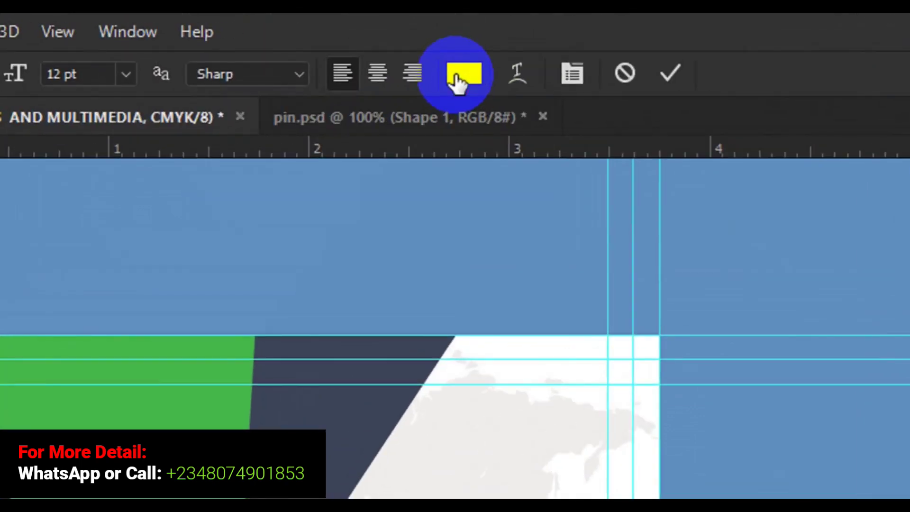
{"action": "left_click", "coordinate": [460, 76]}
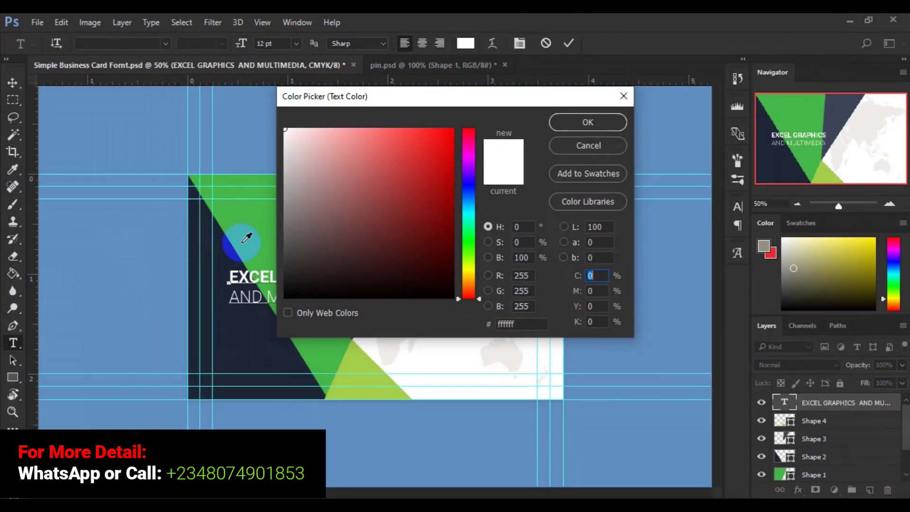
{"action": "left_click", "coordinate": [167, 317]}
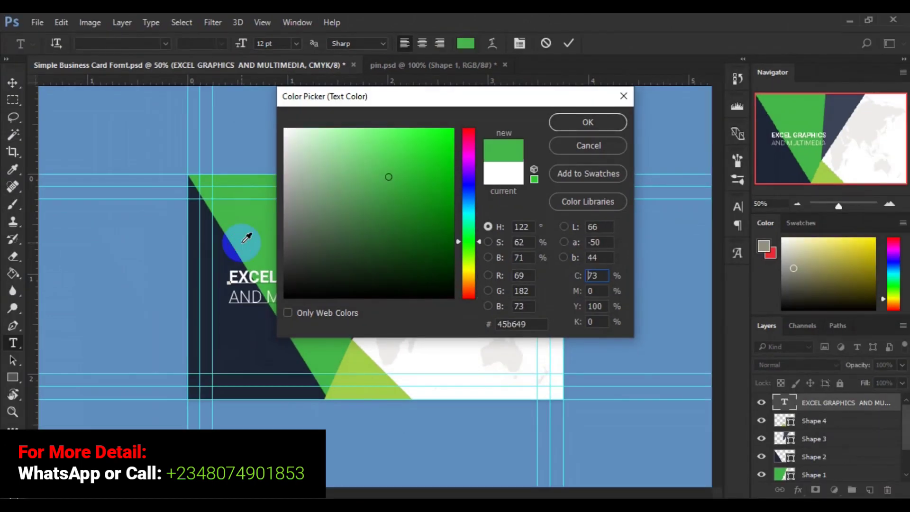
{"action": "left_click", "coordinate": [569, 124]}
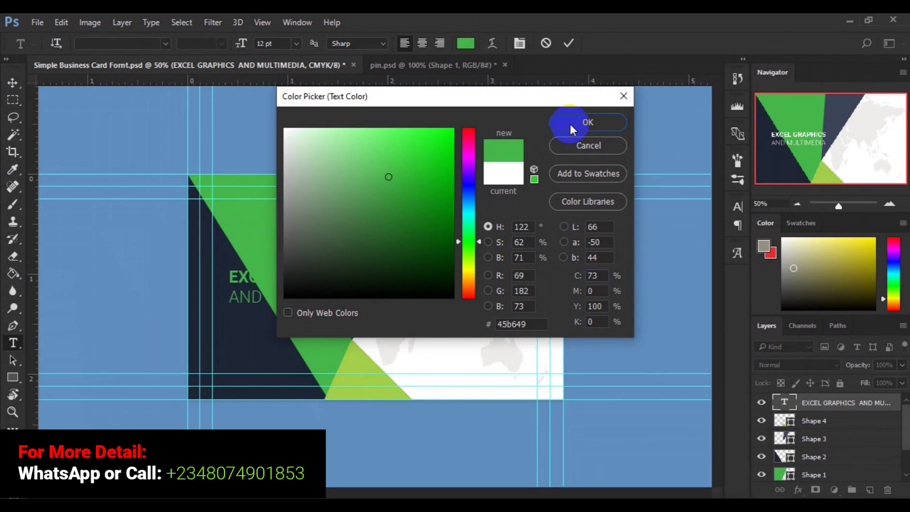
Move the company name text about 1.65 in to the right, onto the white world map area.
{"action": "left_click", "coordinate": [13, 83]}
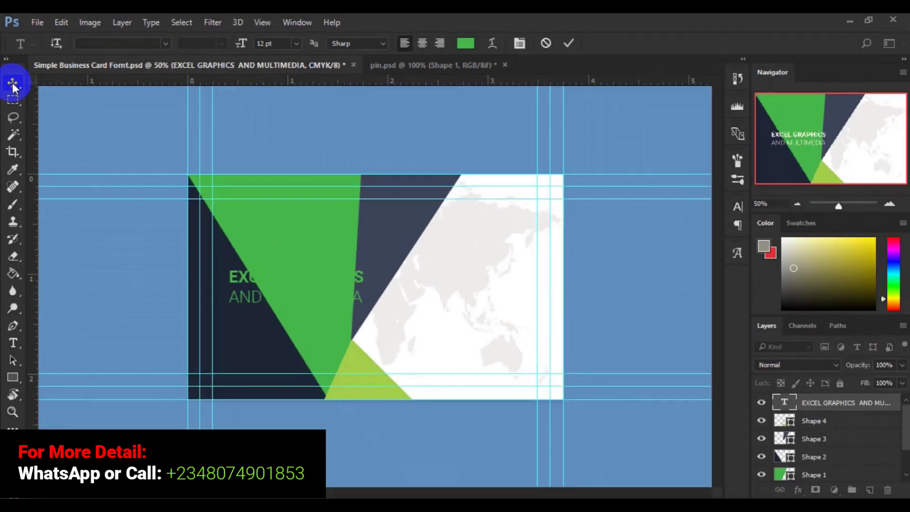
{"action": "left_click", "coordinate": [14, 95]}
{"action": "left_click", "coordinate": [246, 280]}
{"action": "left_click_drag", "start_coordinate": [245, 281], "coordinate": [413, 288]}
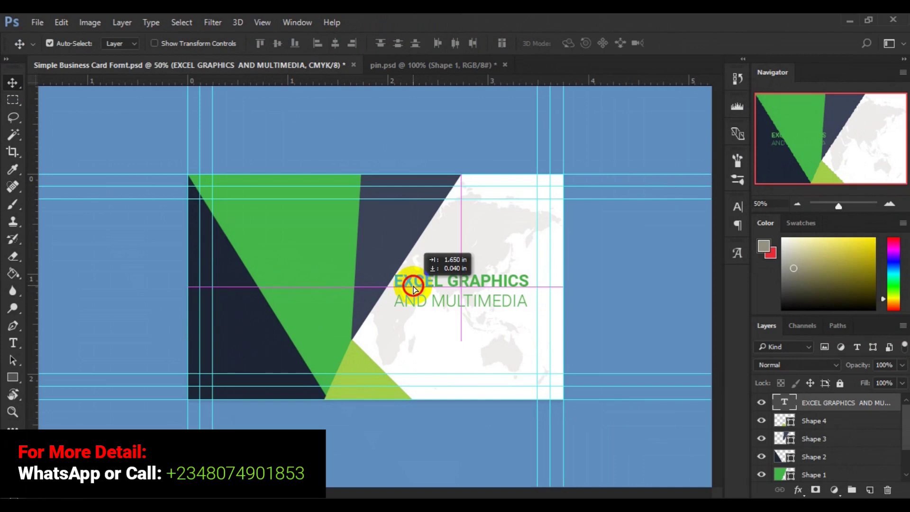
{"action": "left_click_drag", "start_coordinate": [413, 286], "coordinate": [412, 284]}
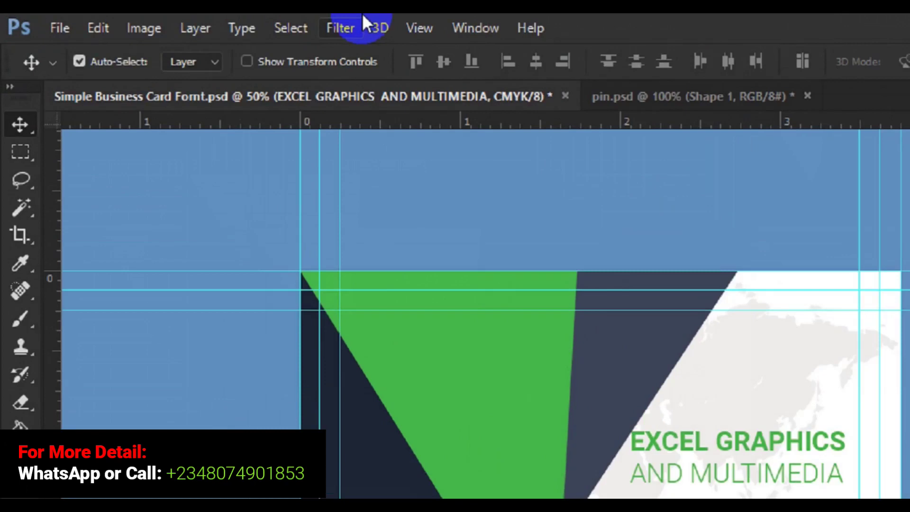
Select the whole canvas, align the company name to its vertical centre, and clear the selection.
{"action": "left_click", "coordinate": [290, 28]}
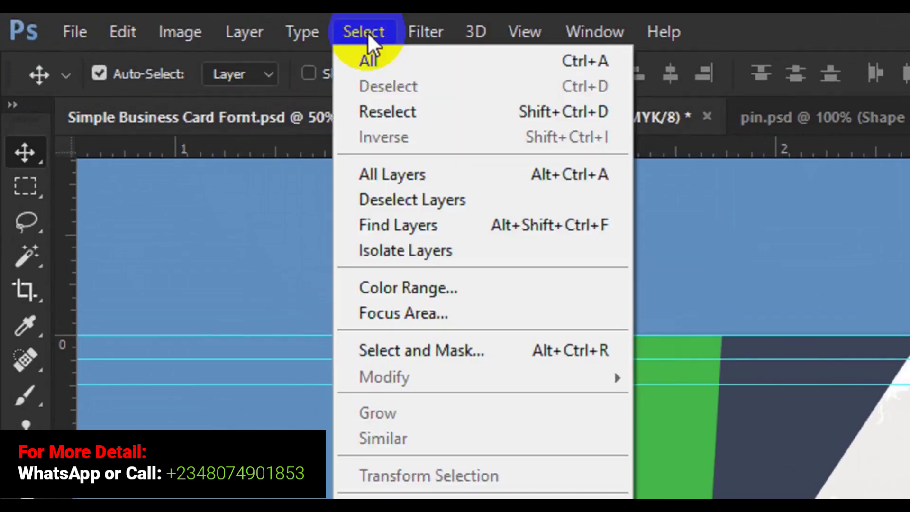
{"action": "left_click", "coordinate": [394, 56]}
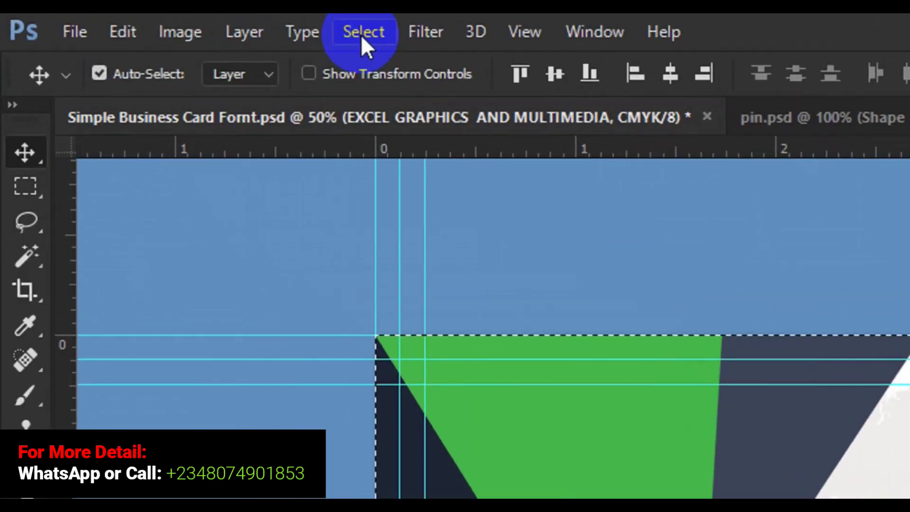
{"action": "left_click", "coordinate": [360, 35]}
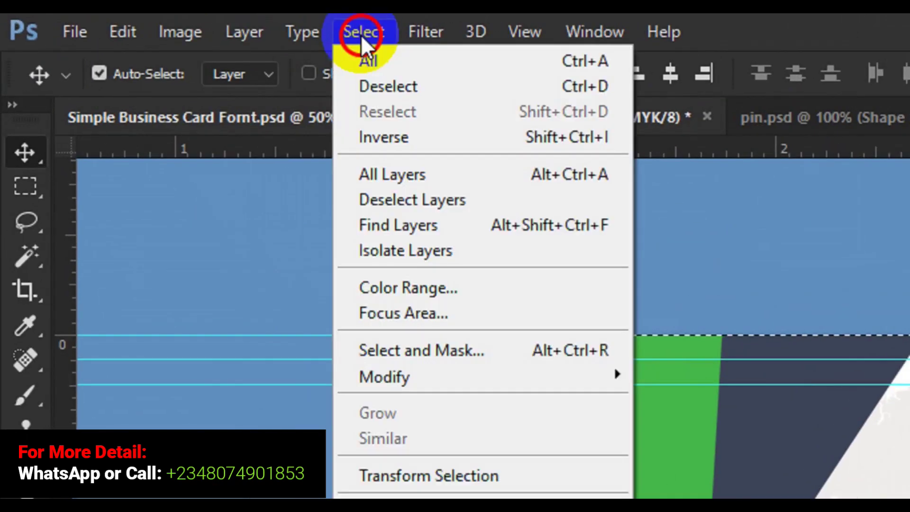
{"action": "left_click", "coordinate": [391, 85]}
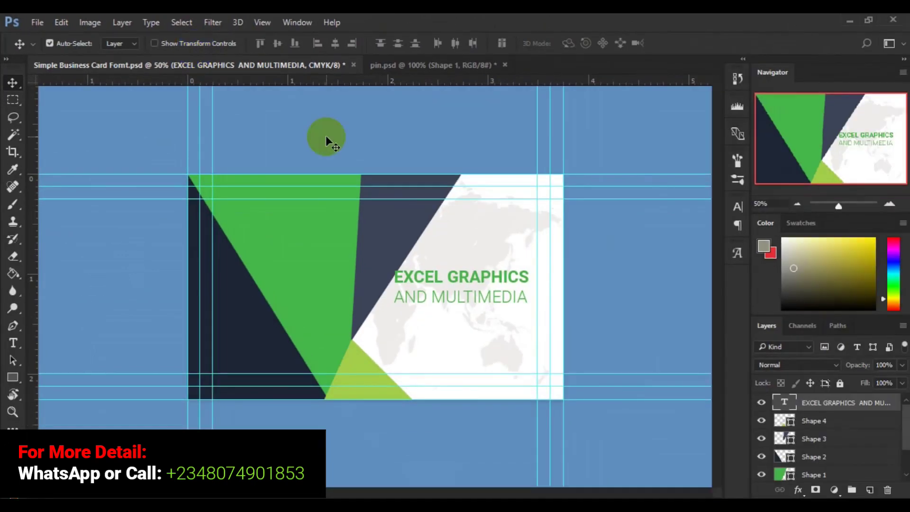
Nudge the company name text slightly to the right, away from the dark diagonal shape.
{"action": "key", "text": "Right"}
{"action": "key", "text": "Right"}
{"action": "key", "text": "Right"}
{"action": "key", "text": "Right"}
{"action": "key", "text": "Right"}
{"action": "key", "text": "Right"}
{"action": "key", "text": "Right"}
{"action": "key", "text": "Right"}
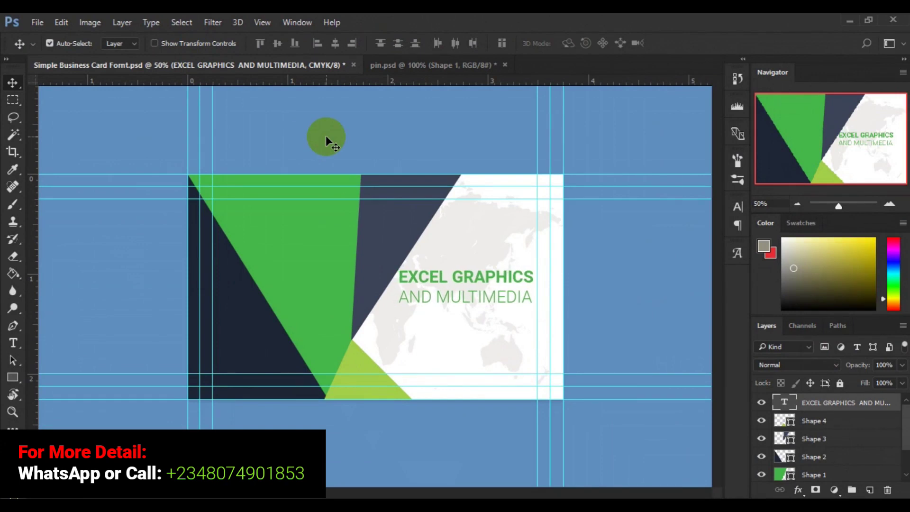
{"action": "key", "text": "Right"}
{"action": "key", "text": "Right"}
{"action": "key", "text": "Right"}
Recolour the AND MULTIMEDIA line dark navy (1d2535), sampled from the card's dark left shape.
{"action": "left_click", "coordinate": [13, 343]}
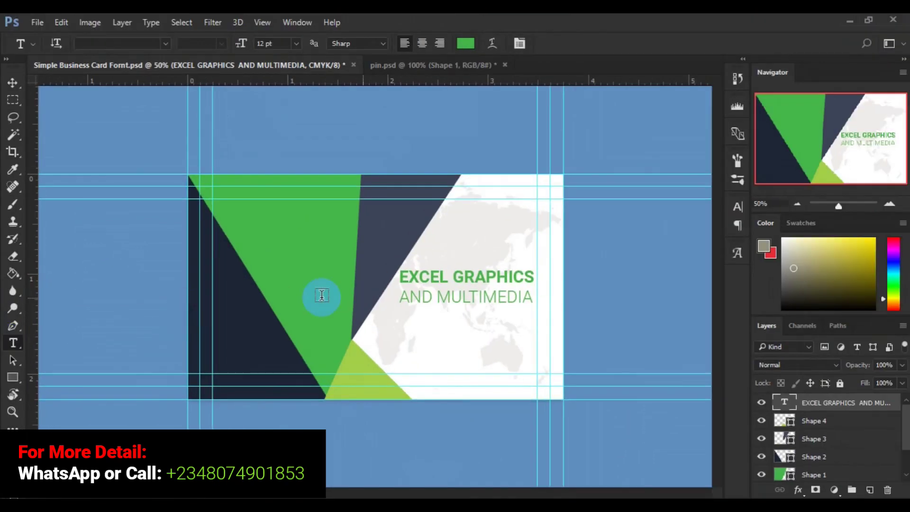
{"action": "left_click", "coordinate": [400, 297]}
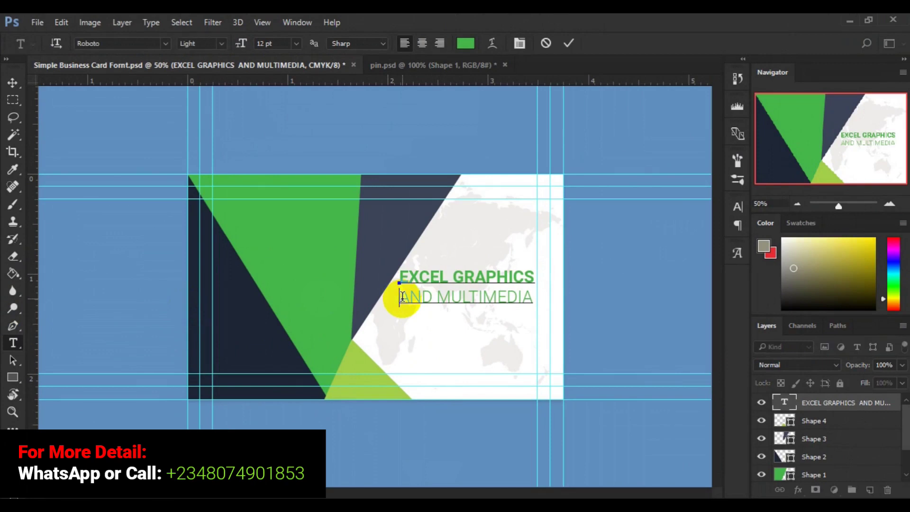
{"action": "triple_click", "coordinate": [402, 297]}
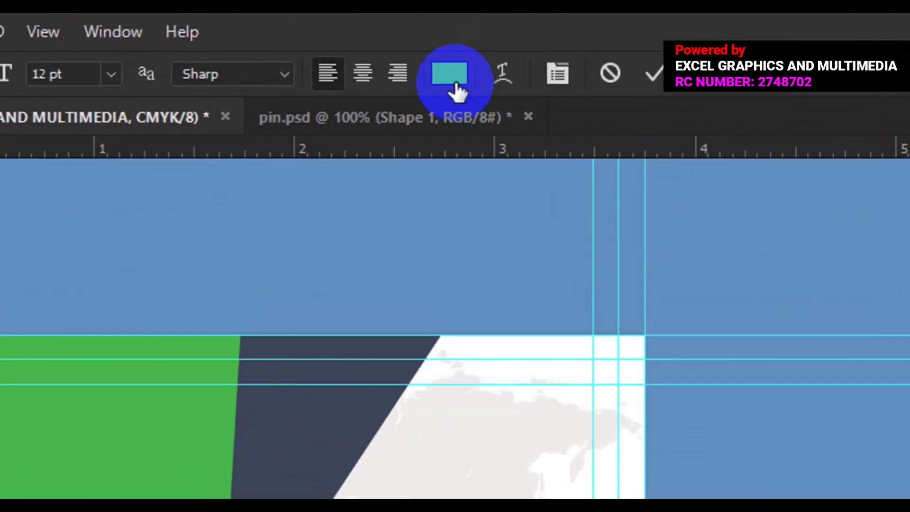
{"action": "left_click", "coordinate": [469, 51]}
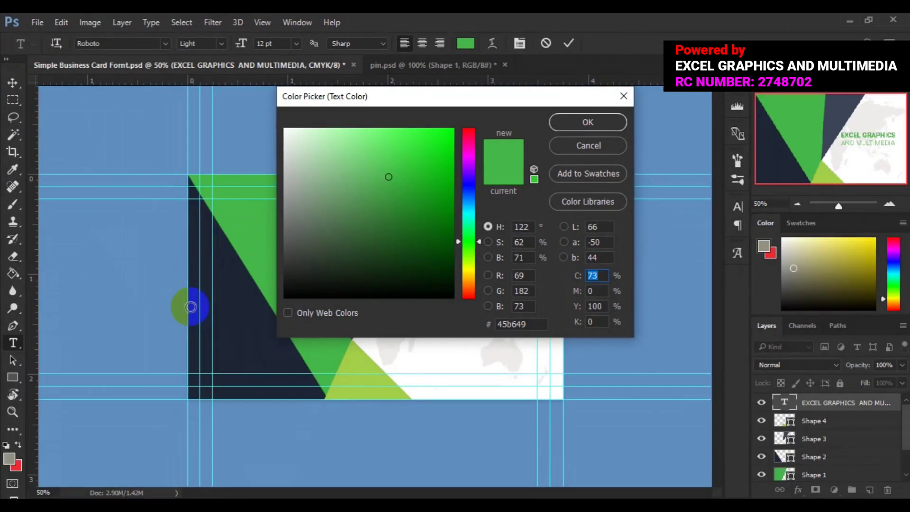
{"action": "left_click", "coordinate": [147, 426]}
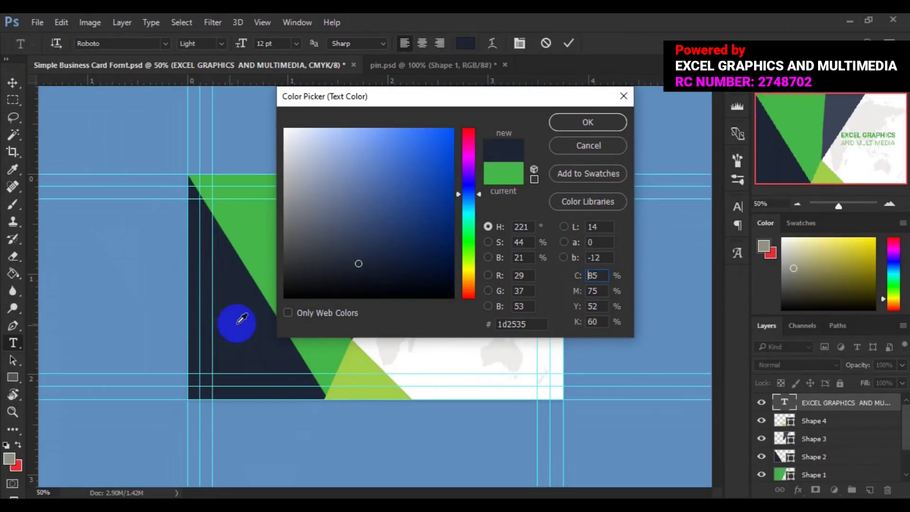
{"action": "left_click", "coordinate": [579, 129]}
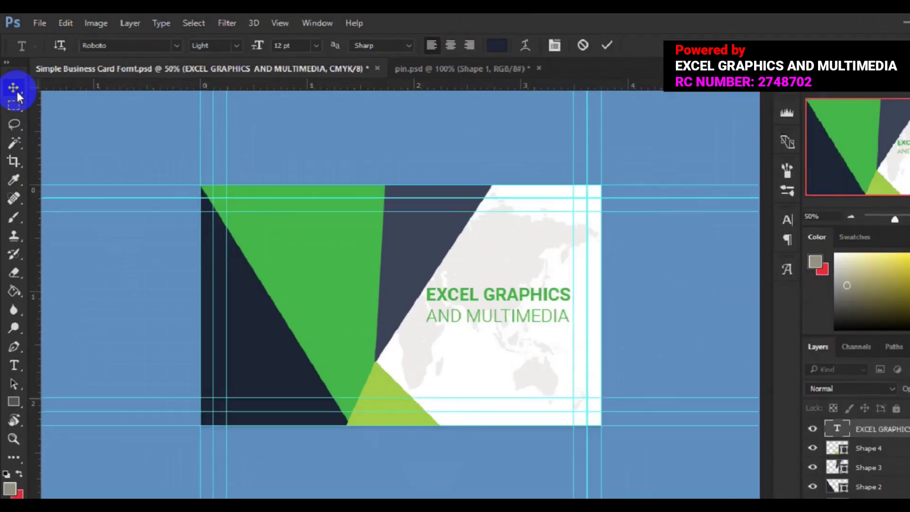
{"action": "left_click", "coordinate": [31, 159]}
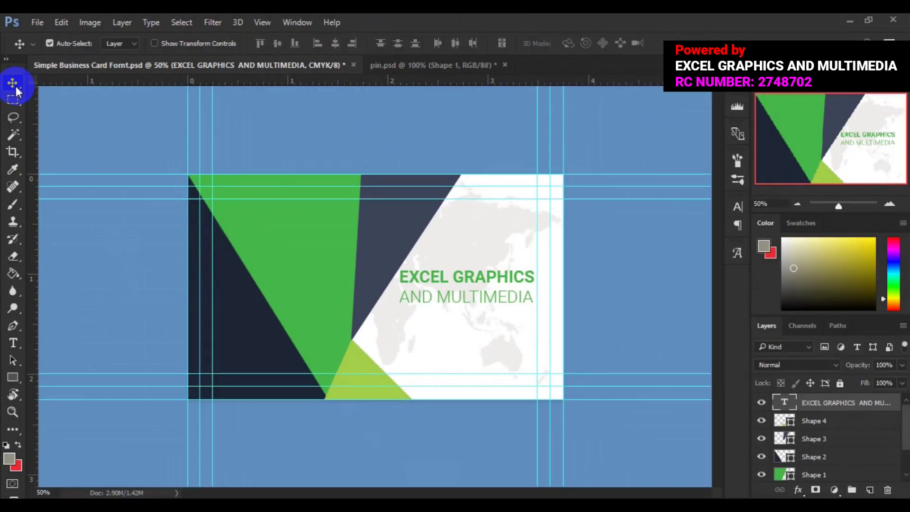
{"action": "key", "text": "ctrl+z"}
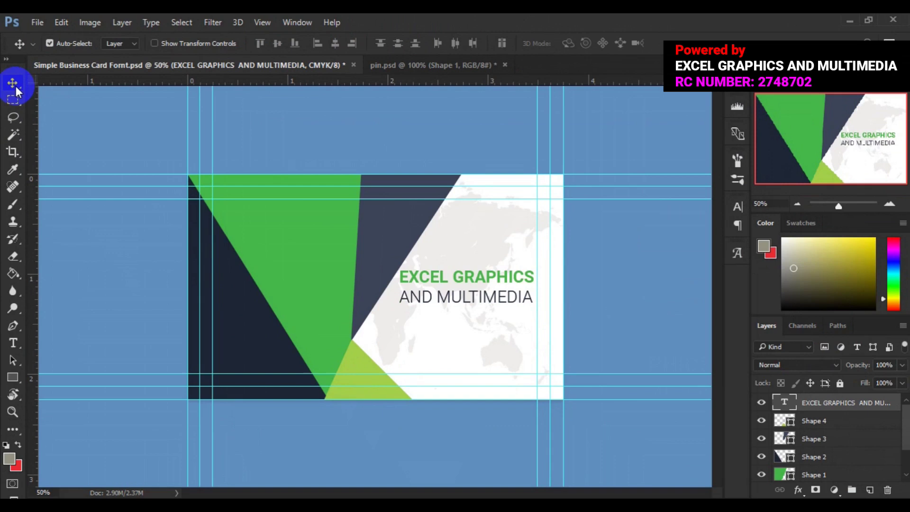
Draw a closed triangle with the Pen tool from about 0.5 in down the card's left edge to the large green shape's lower tip and the card's top-left corner.
{"action": "left_click", "coordinate": [211, 302]}
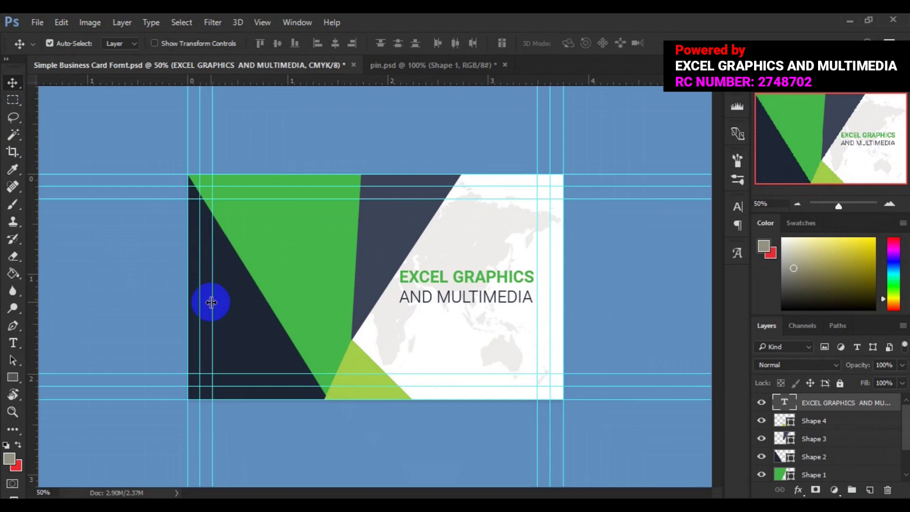
{"action": "left_click", "coordinate": [14, 343]}
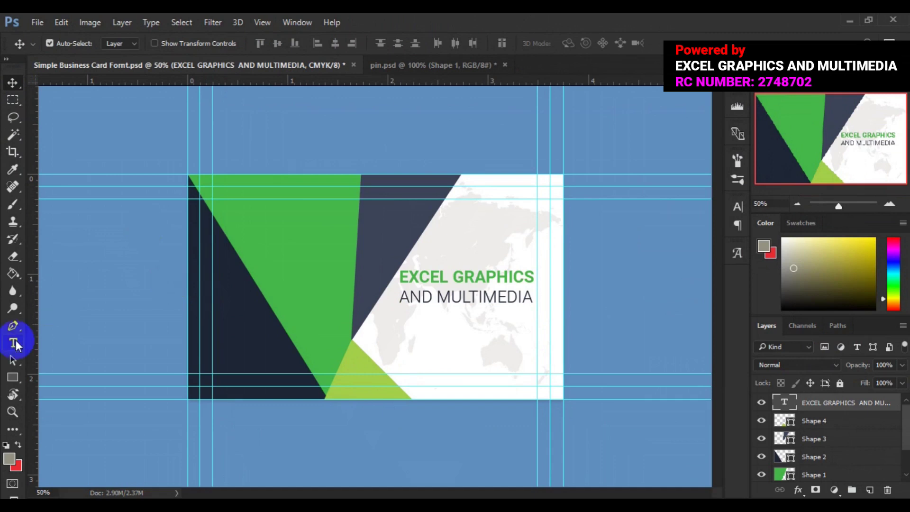
{"action": "left_click", "coordinate": [6, 364]}
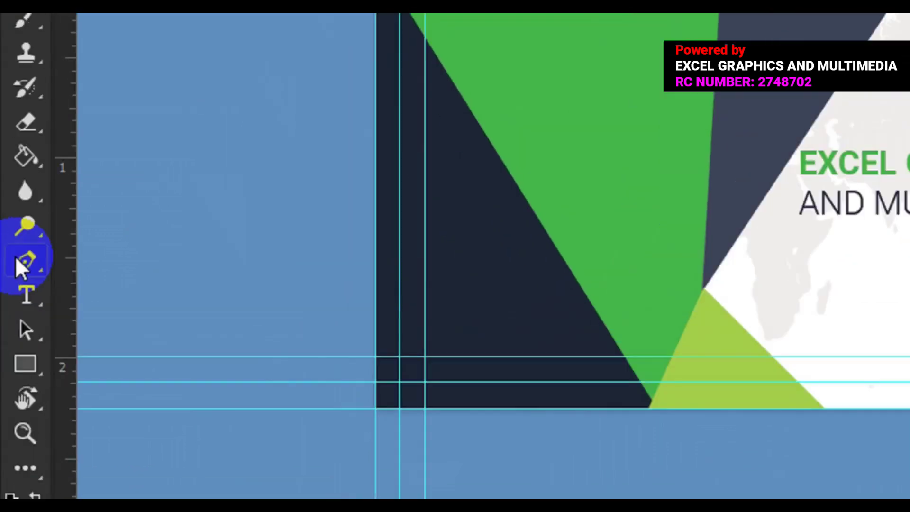
{"action": "left_click", "coordinate": [13, 281]}
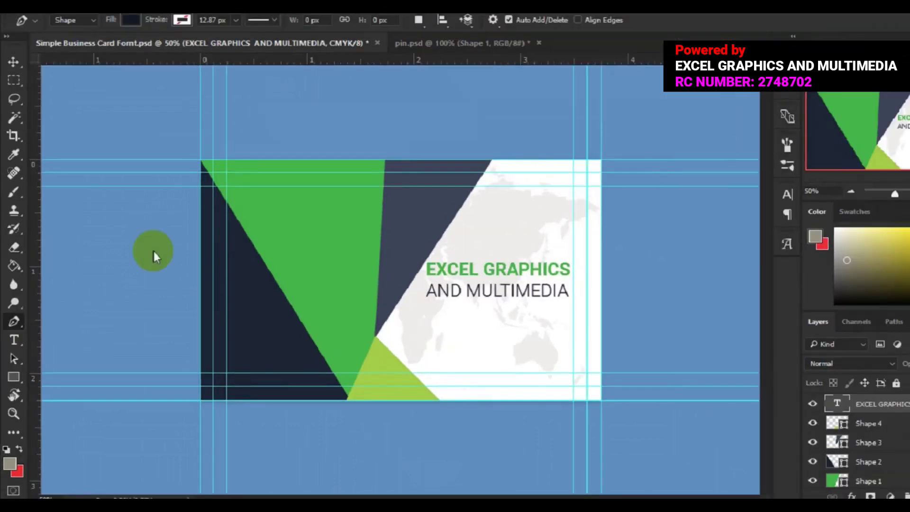
{"action": "left_click", "coordinate": [202, 217]}
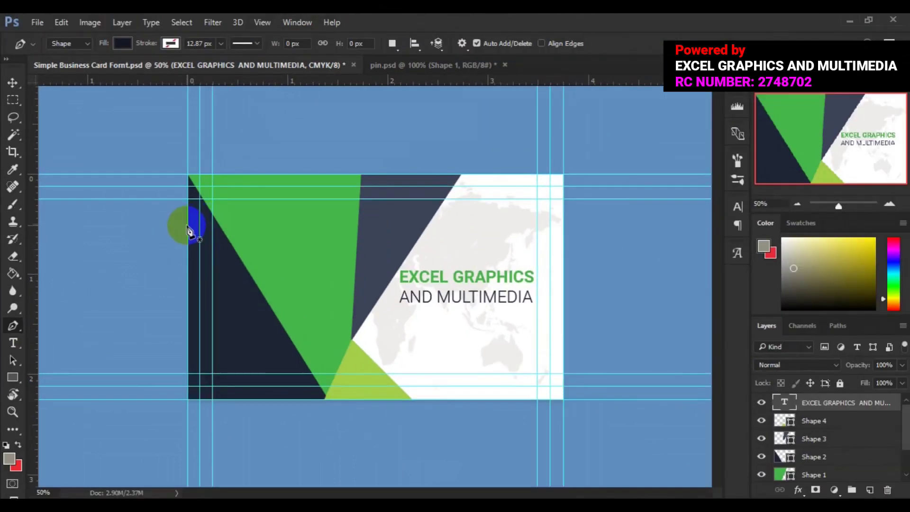
{"action": "left_click", "coordinate": [188, 226]}
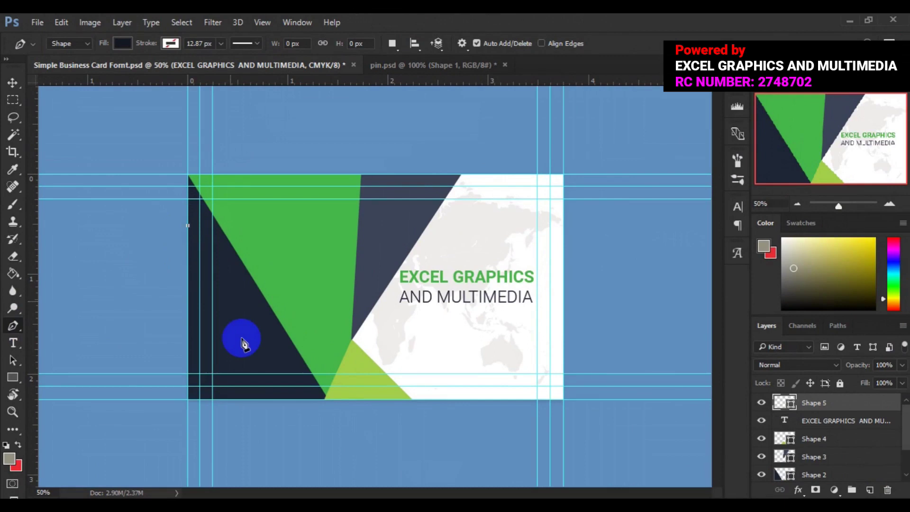
{"action": "left_click", "coordinate": [315, 382]}
{"action": "left_click", "coordinate": [327, 395]}
{"action": "left_click", "coordinate": [327, 400]}
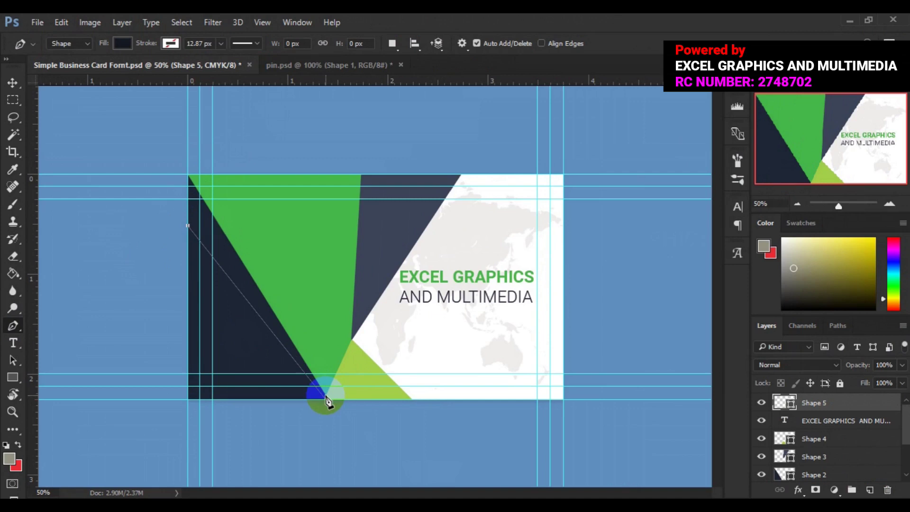
{"action": "left_click", "coordinate": [326, 396]}
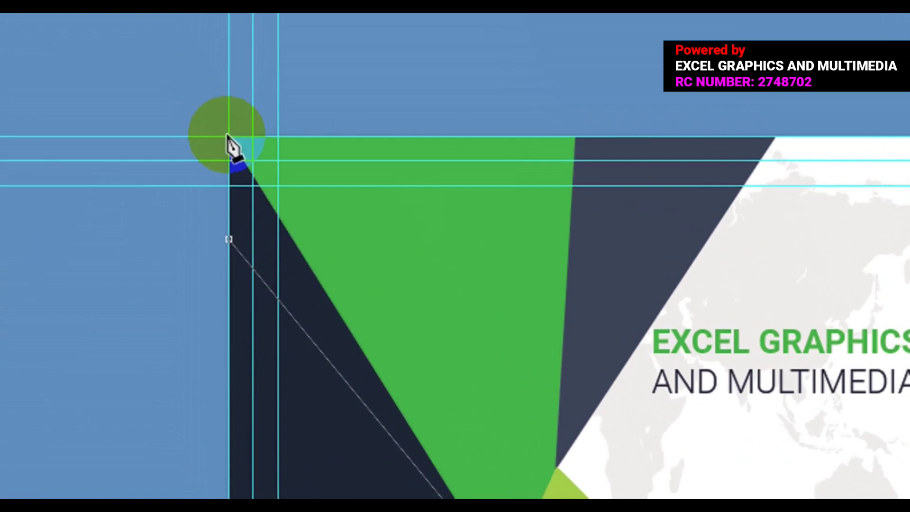
{"action": "left_click", "coordinate": [228, 137]}
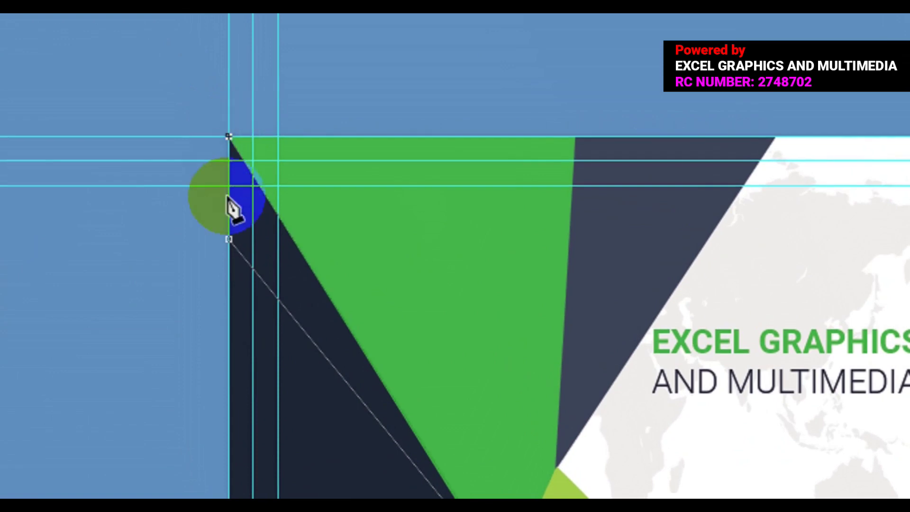
{"action": "left_click", "coordinate": [229, 238]}
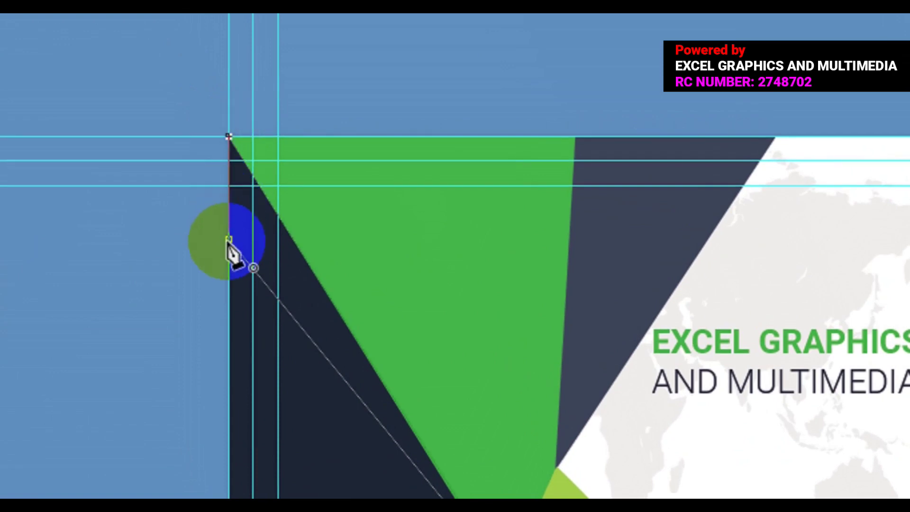
{"action": "left_click", "coordinate": [228, 242]}
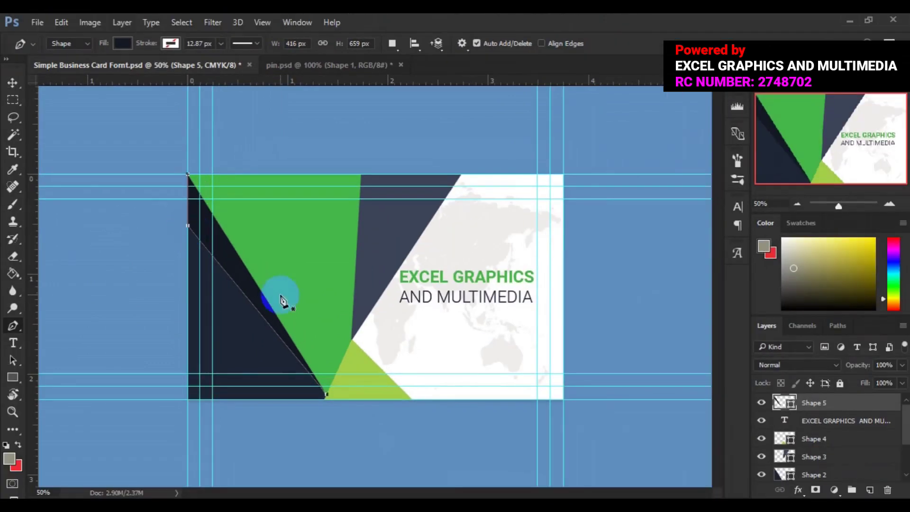
Fill the new narrow triangle with light green (a2ce48), sampled from the small light green triangle at the card's bottom.
{"action": "left_click", "coordinate": [786, 407]}
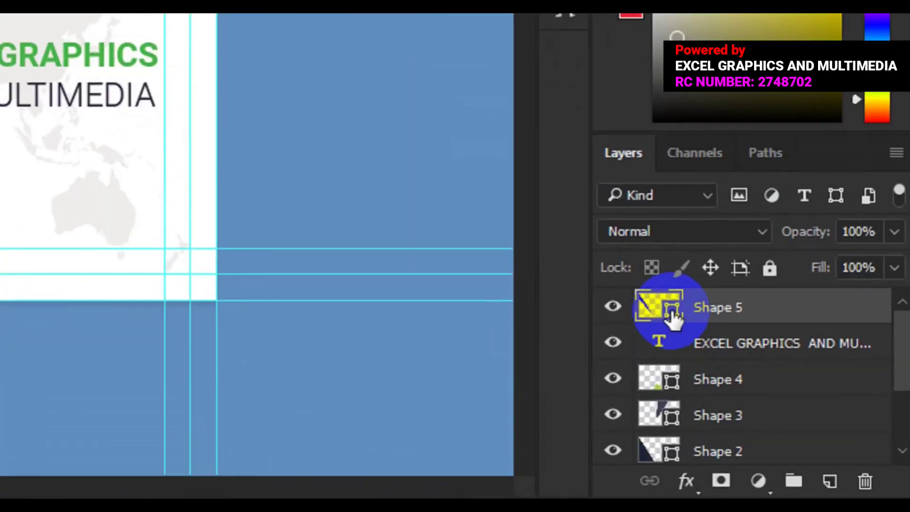
{"action": "double_click", "coordinate": [672, 314]}
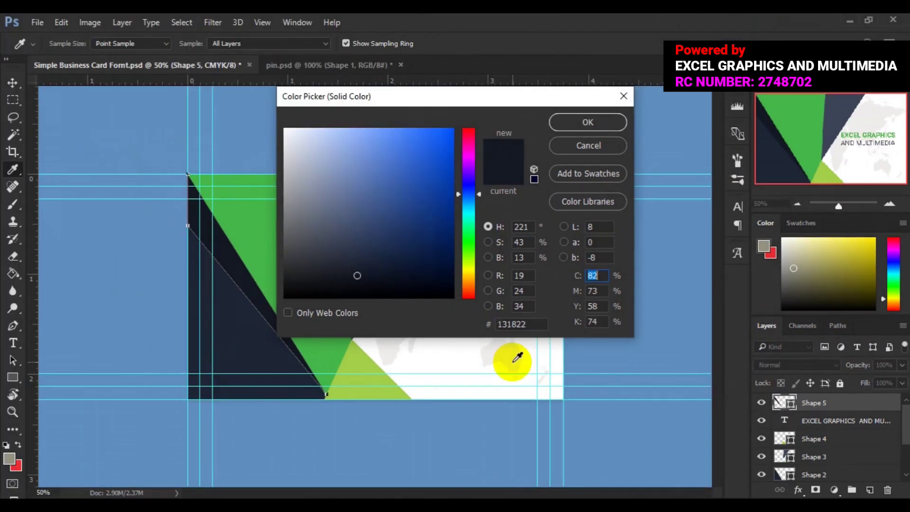
{"action": "left_click", "coordinate": [456, 343]}
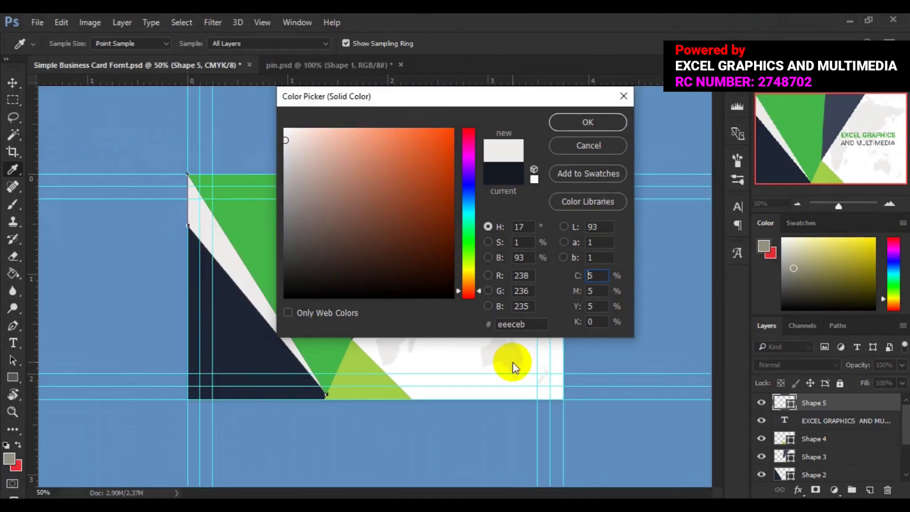
{"action": "left_click", "coordinate": [361, 361]}
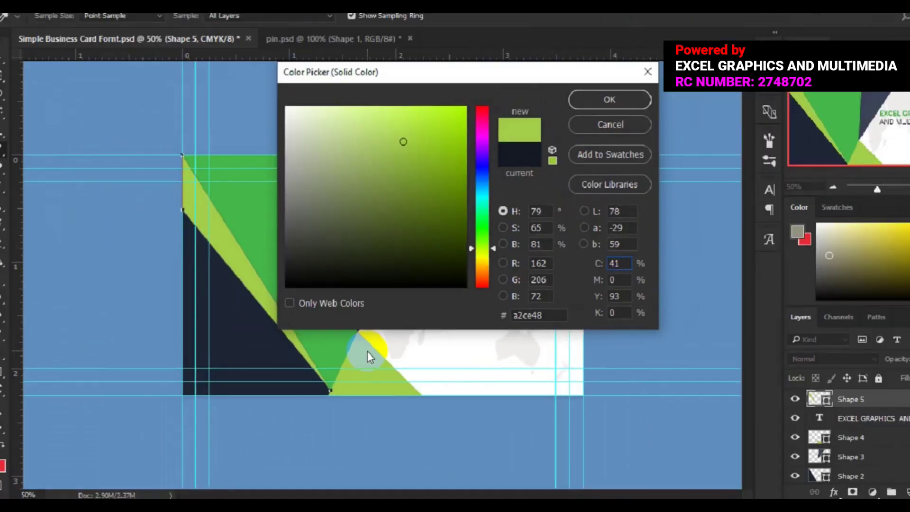
{"action": "left_click", "coordinate": [535, 196]}
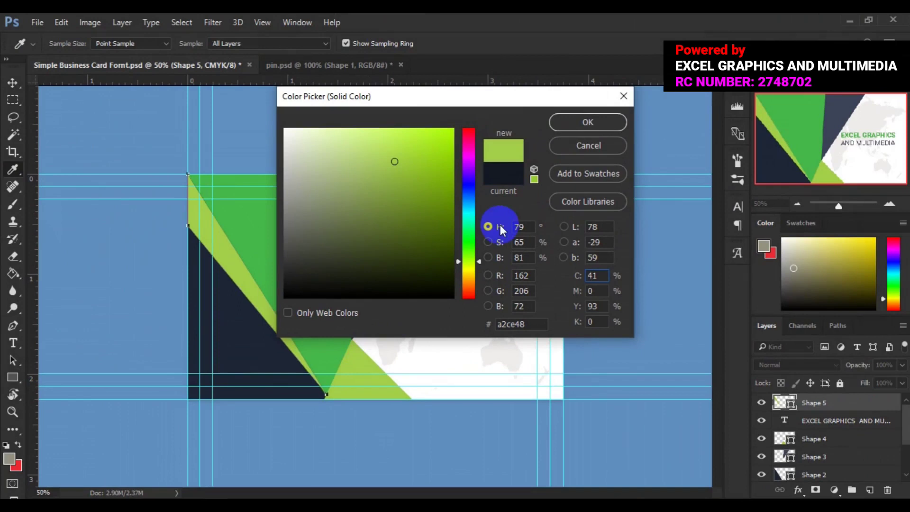
{"action": "left_click", "coordinate": [582, 127]}
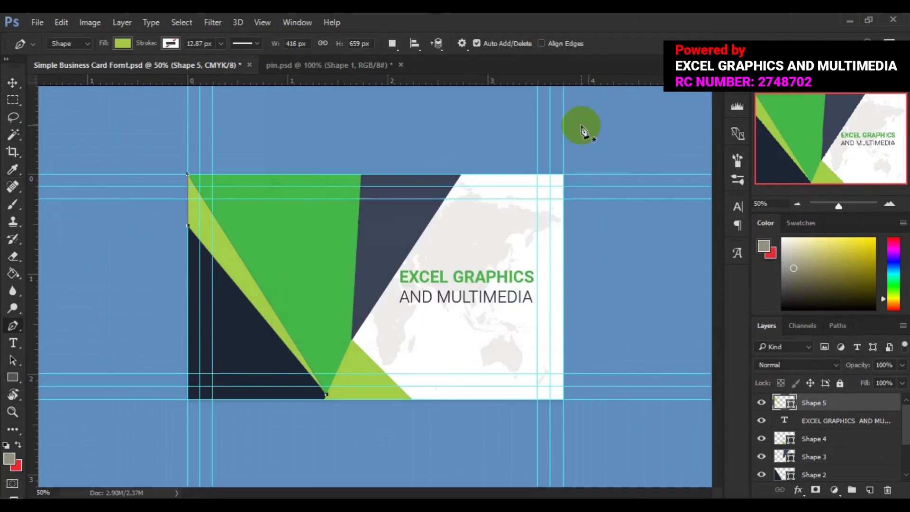
Add a new layer and draw a triangle about 108 by 130 px in the card's bottom-left corner with the Pen tool.
{"action": "left_click", "coordinate": [445, 199]}
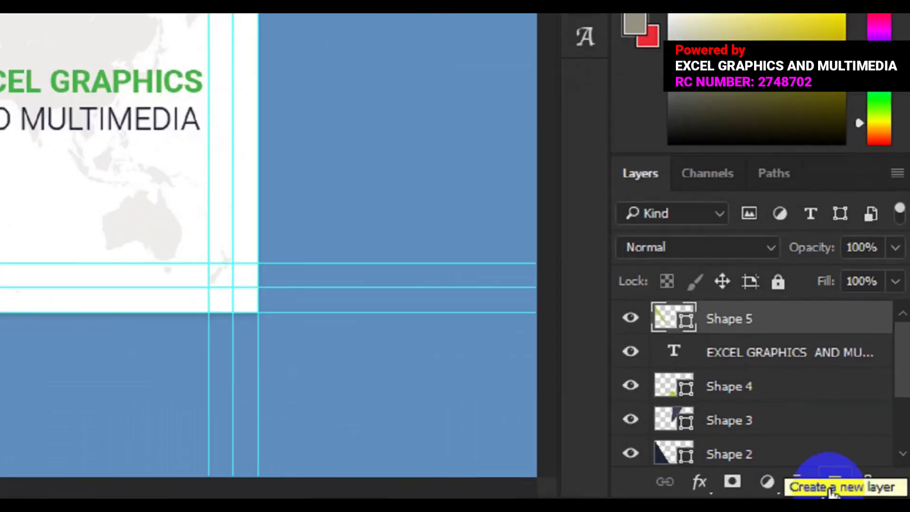
{"action": "left_click", "coordinate": [832, 490]}
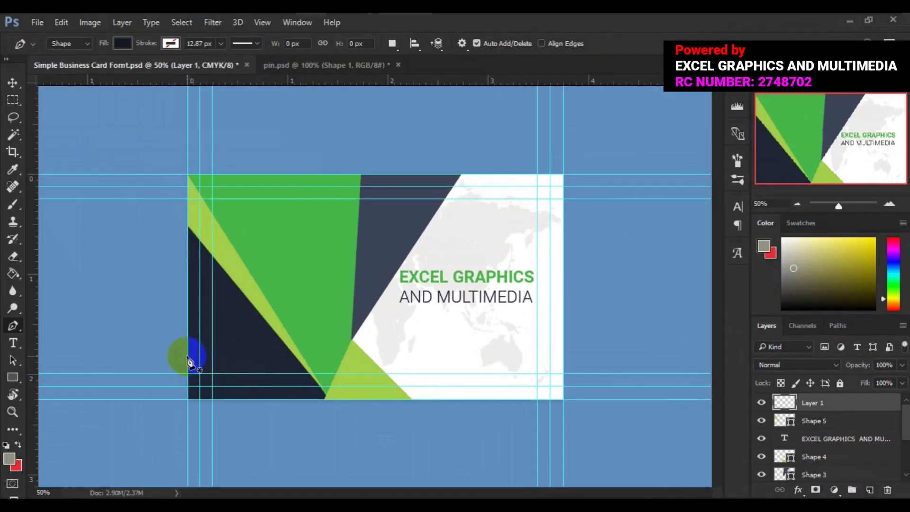
{"action": "left_click", "coordinate": [187, 356]}
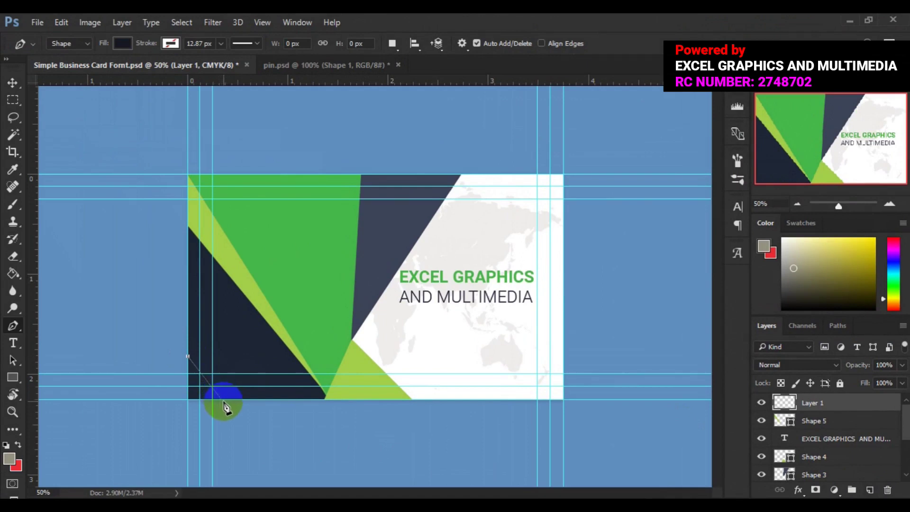
{"action": "left_click", "coordinate": [224, 404]}
{"action": "left_click", "coordinate": [187, 400]}
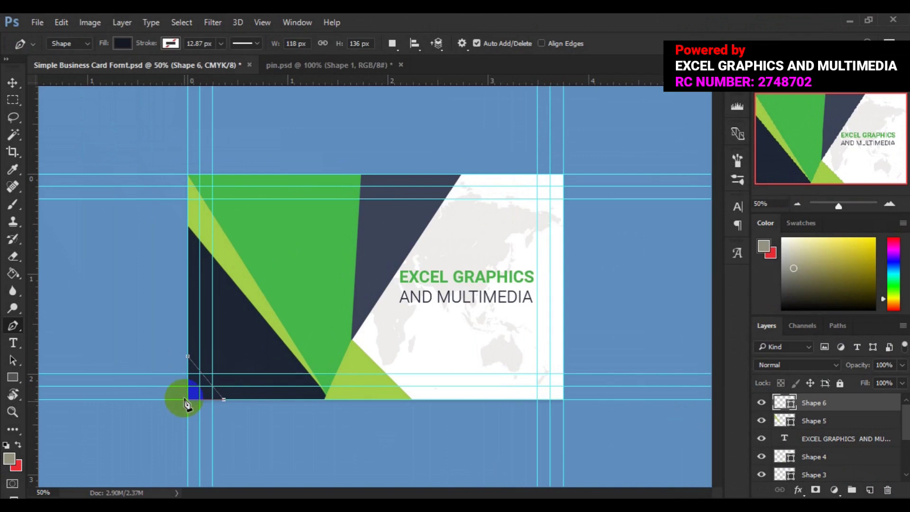
{"action": "left_click", "coordinate": [188, 356]}
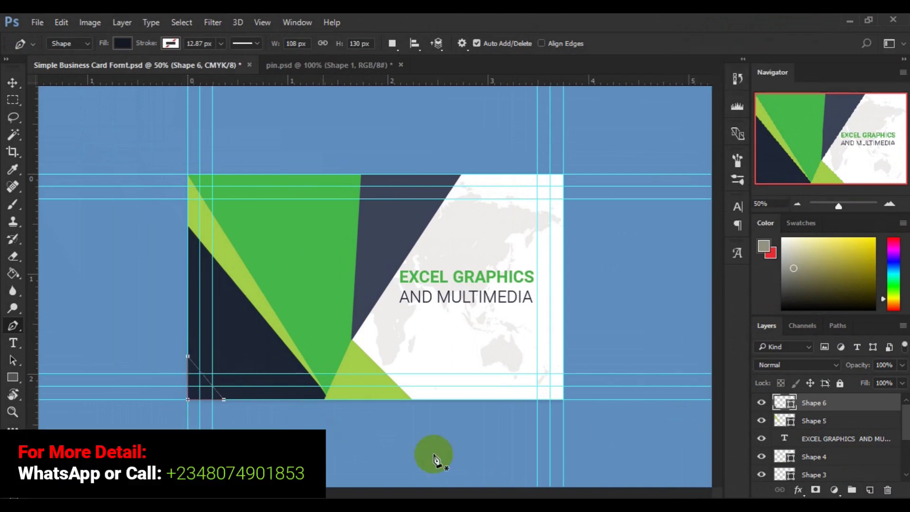
Fill the bottom-left corner triangle with white (ffffff), sampled from the card's white background.
{"action": "left_click", "coordinate": [790, 404]}
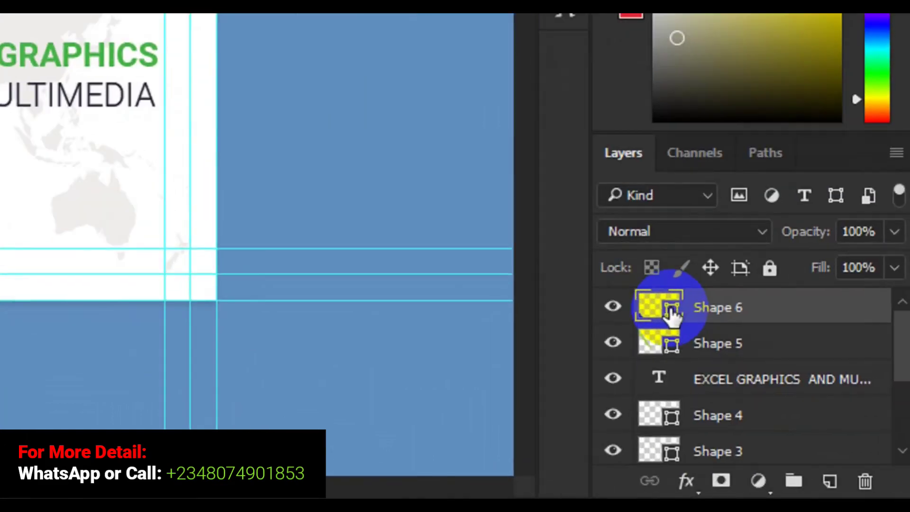
{"action": "left_click", "coordinate": [790, 403]}
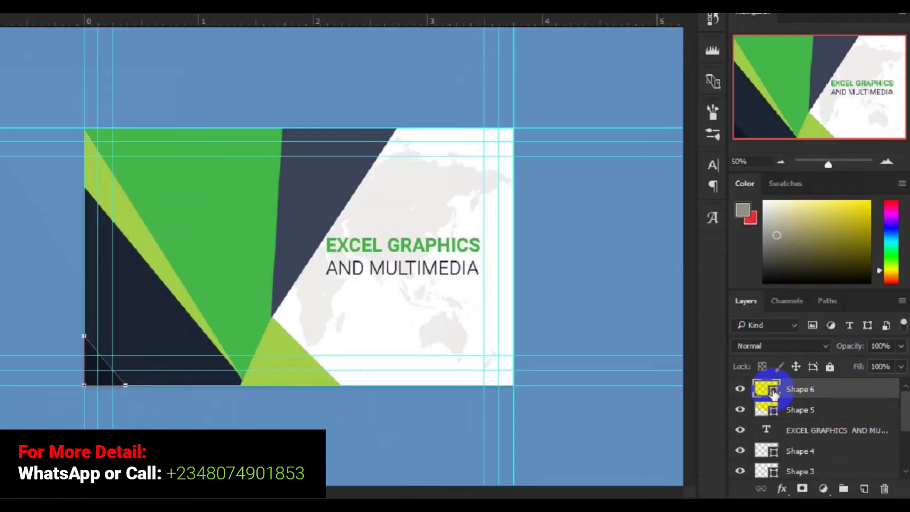
{"action": "double_click", "coordinate": [670, 311]}
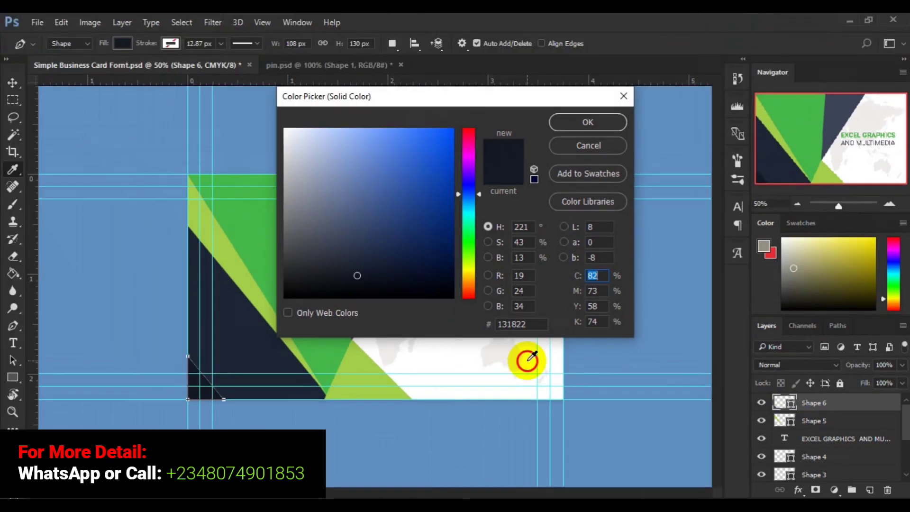
{"action": "left_click", "coordinate": [501, 351]}
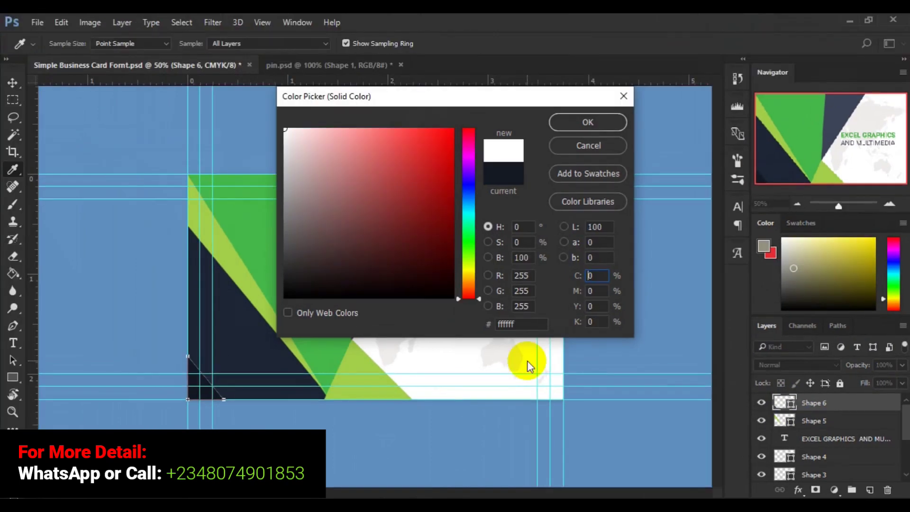
{"action": "left_click", "coordinate": [594, 121]}
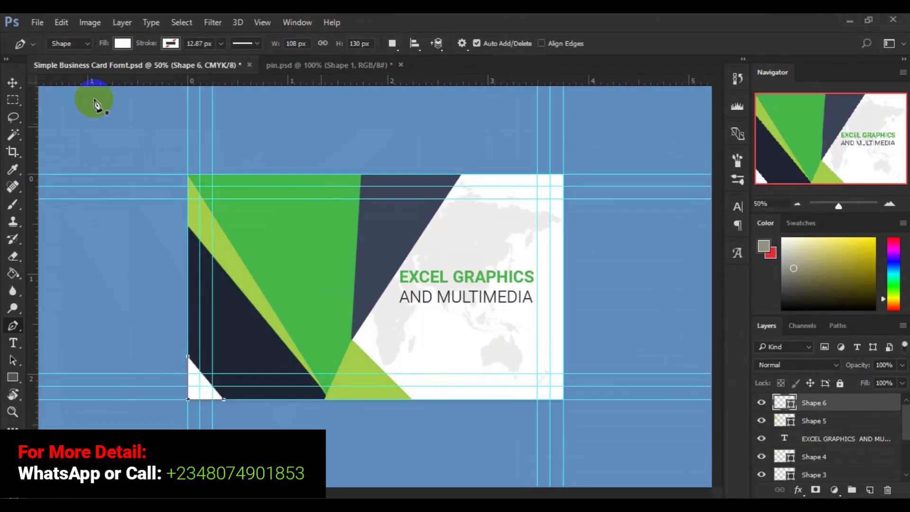
Delete the slate diagonal shape between the large green shape and the company name.
{"action": "left_click", "coordinate": [13, 82]}
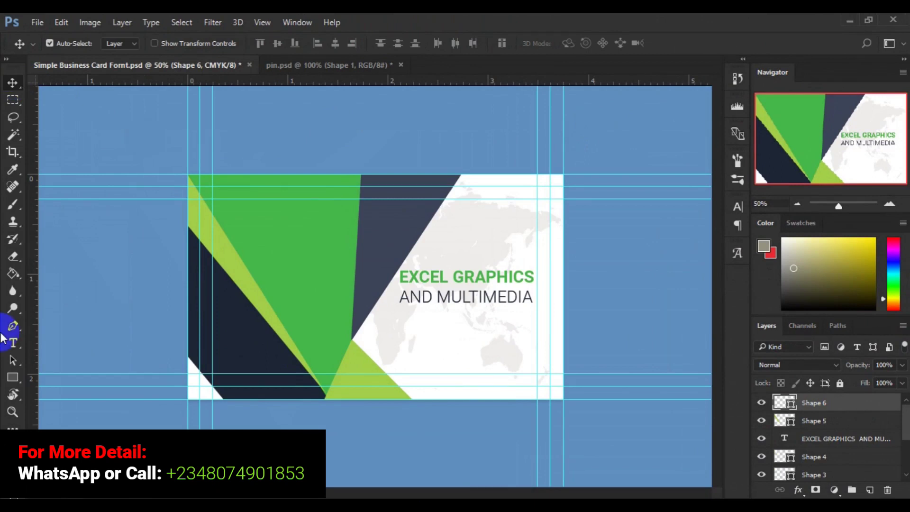
{"action": "left_click", "coordinate": [370, 275]}
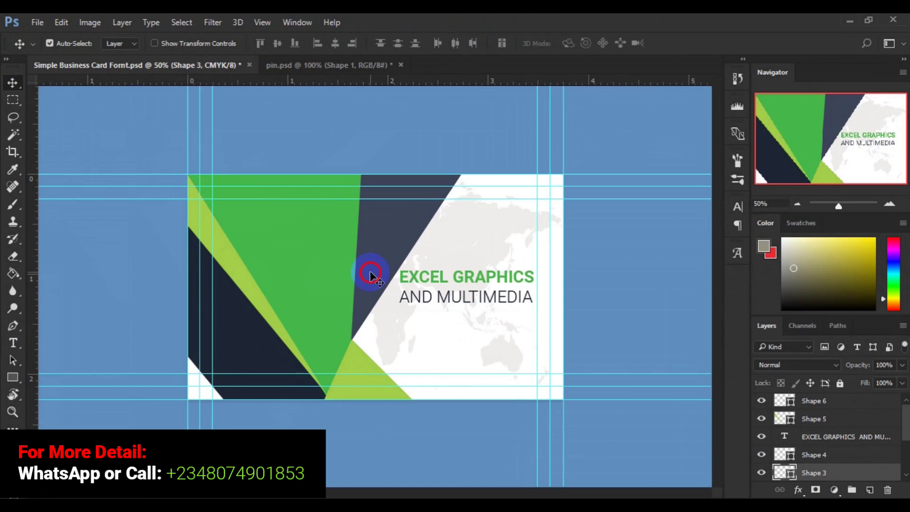
{"action": "key", "text": "Delete"}
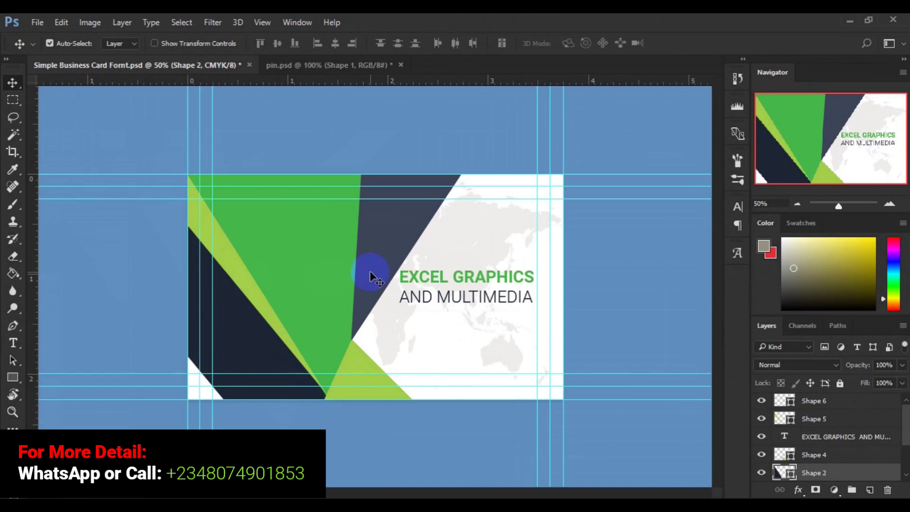